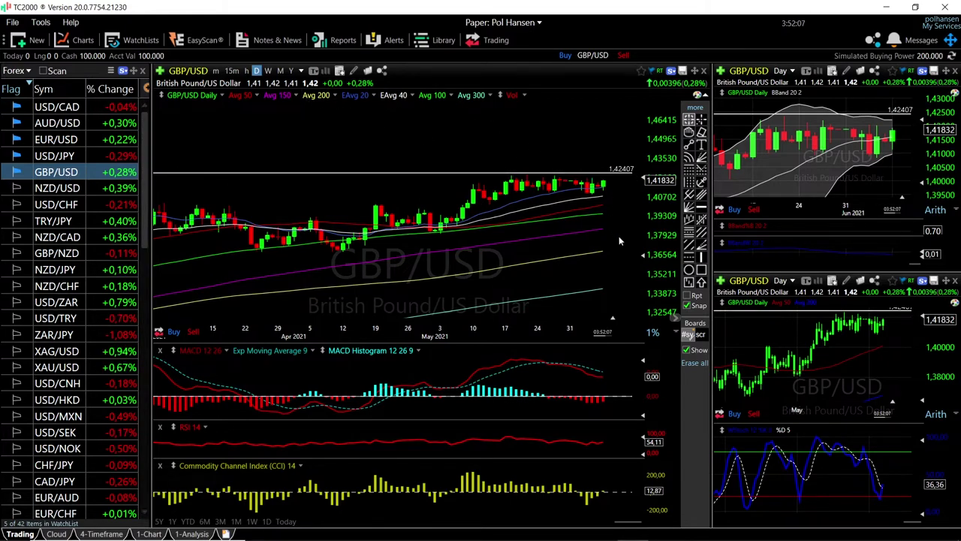
# - Scroll-zoom the main and upper-right charts out and back in to inspect price history
pyautogui.scroll(2, 619, 236)
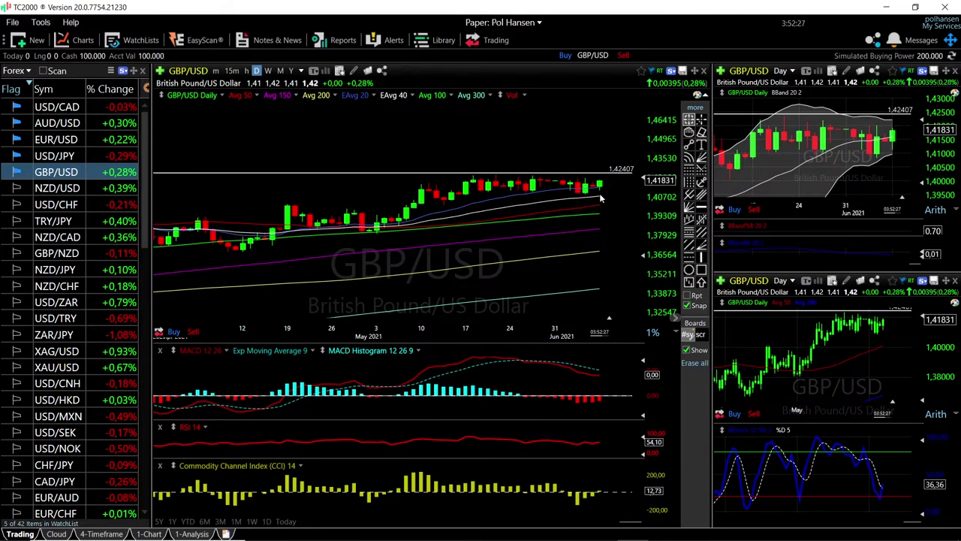
pyautogui.scroll(2, 620, 205)
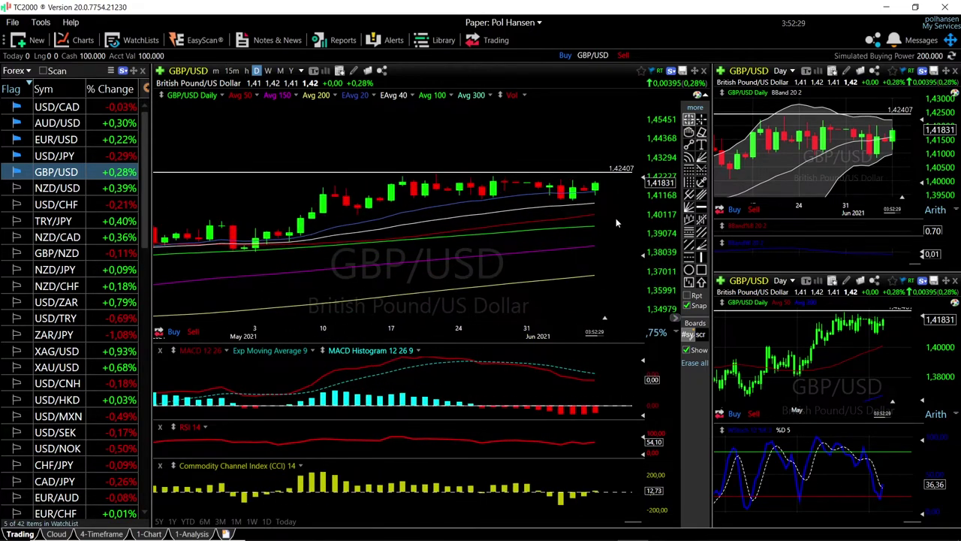
pyautogui.scroll(1, 616, 218)
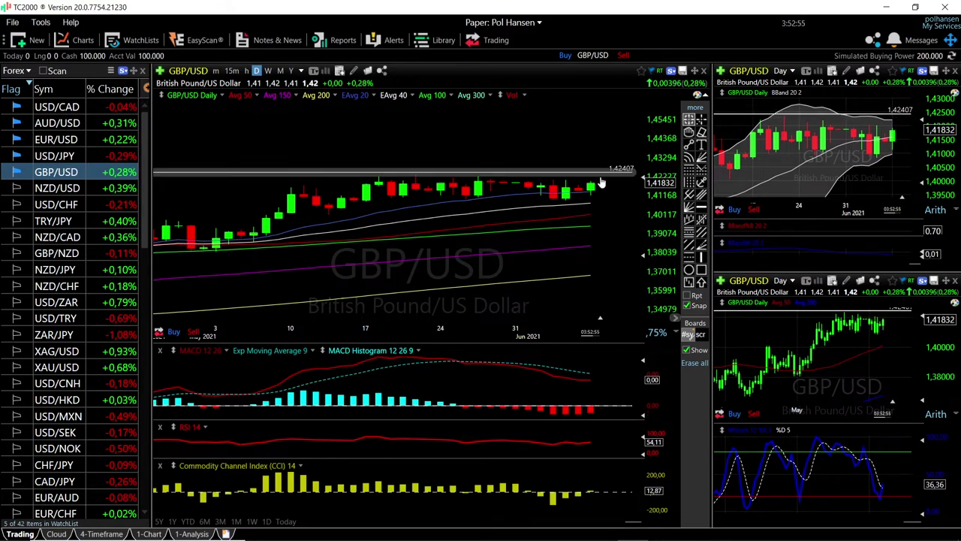
pyautogui.moveTo(601, 173)
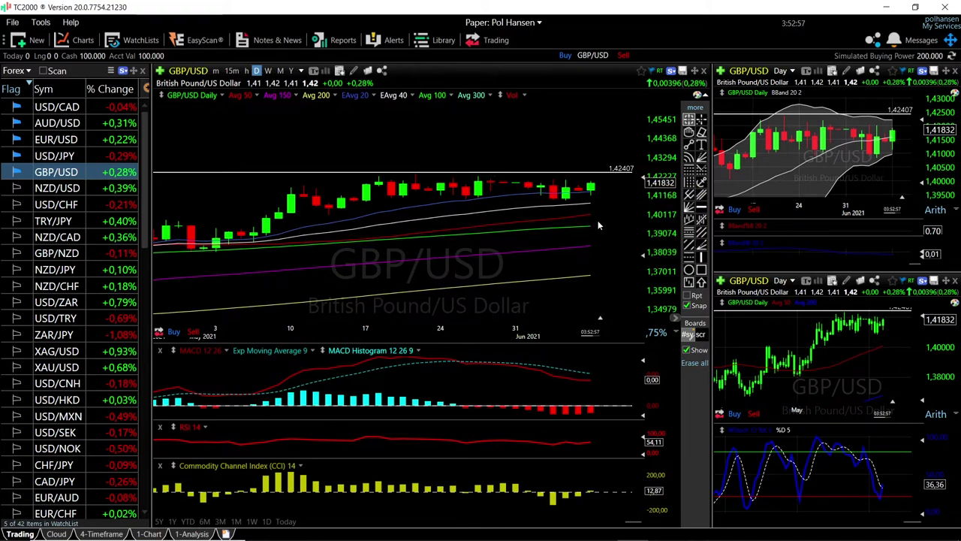
pyautogui.scroll(-4, 591, 229)
pyautogui.scroll(-5, 545, 214)
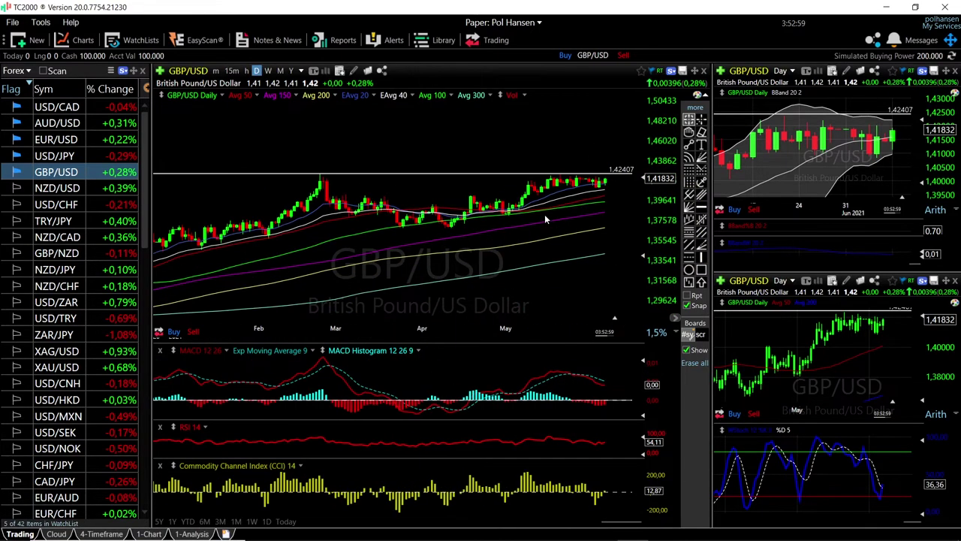
pyautogui.scroll(-4, 544, 214)
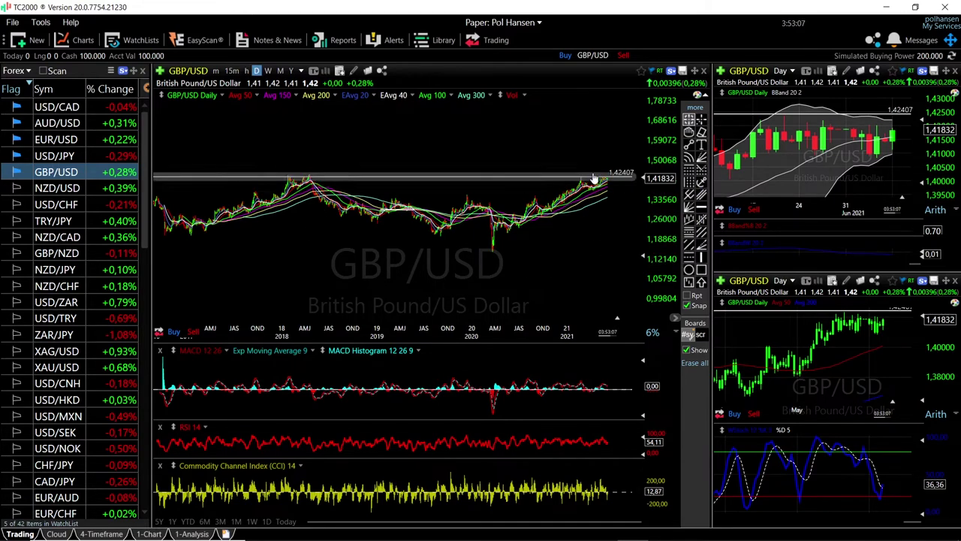
pyautogui.scroll(4, 601, 228)
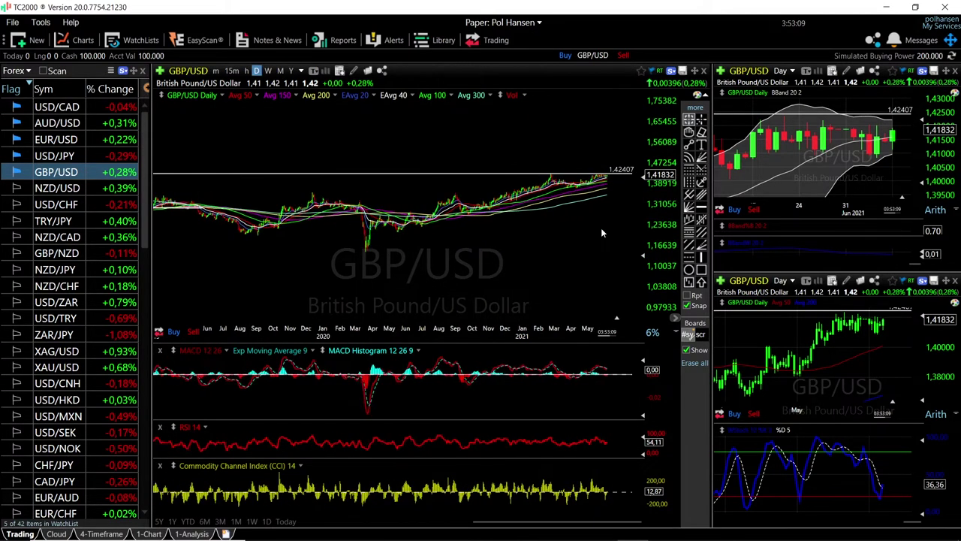
pyautogui.scroll(4, 613, 190)
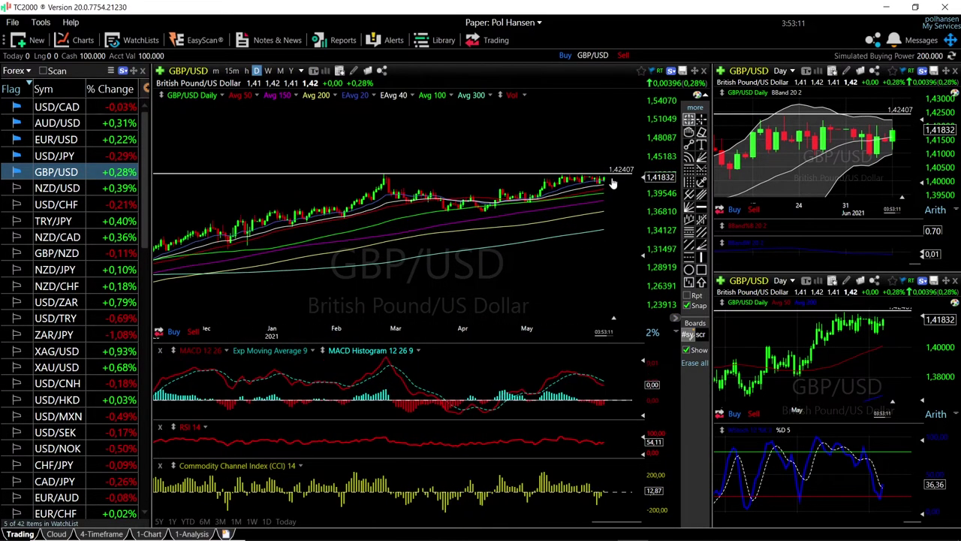
pyautogui.scroll(3, 626, 216)
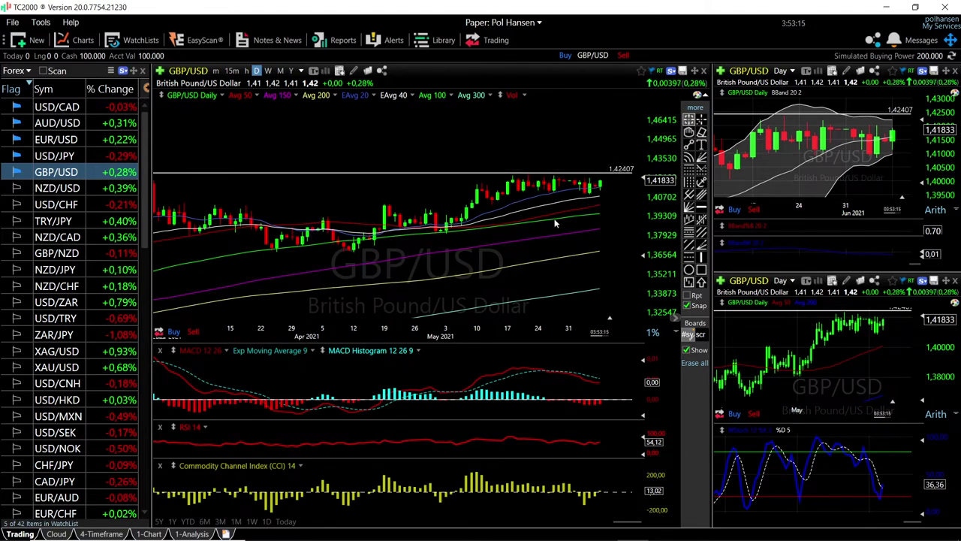
# - Switch all linked charts to USD/JPY, showing its 110.32930, 108.34950 and 108.00700 levels
pyautogui.click(54, 156)
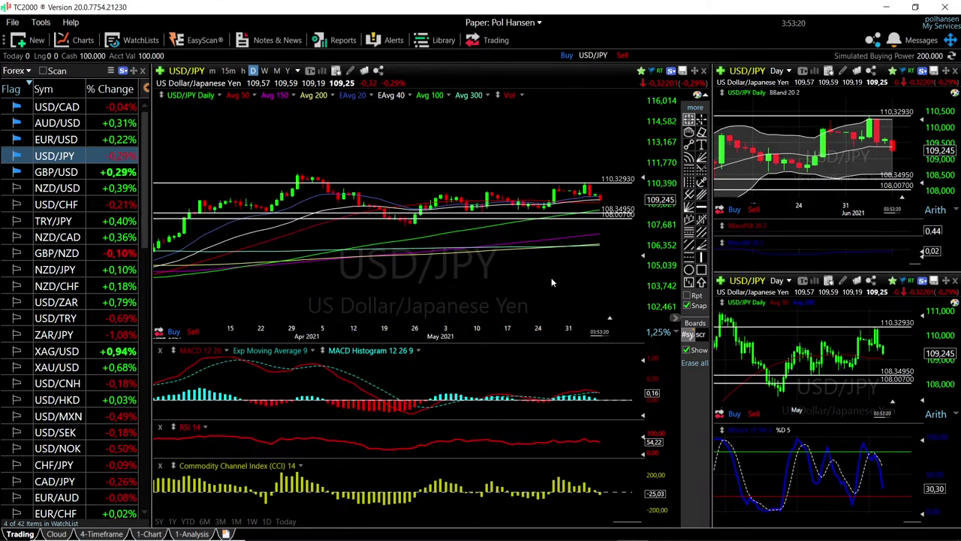
pyautogui.scroll(3, 622, 267)
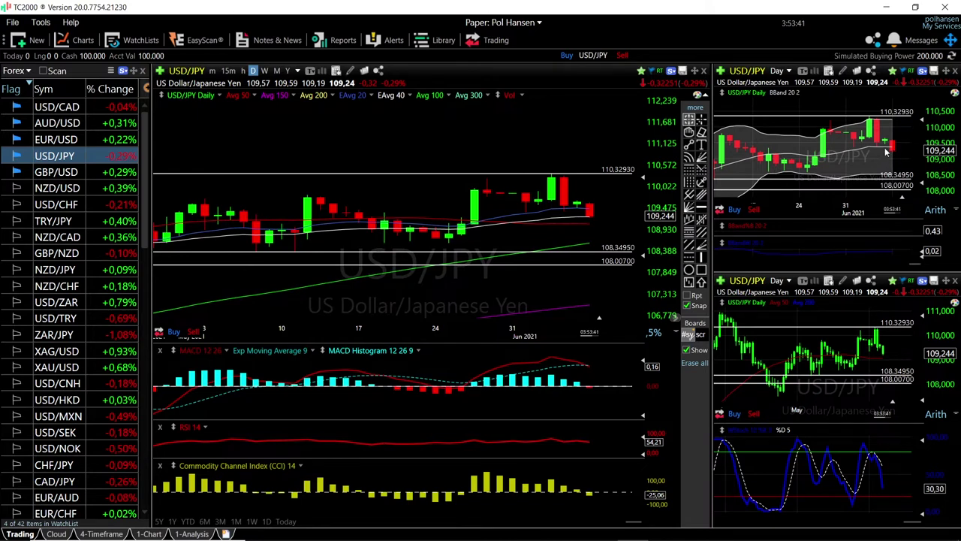
pyautogui.scroll(-2, 891, 152)
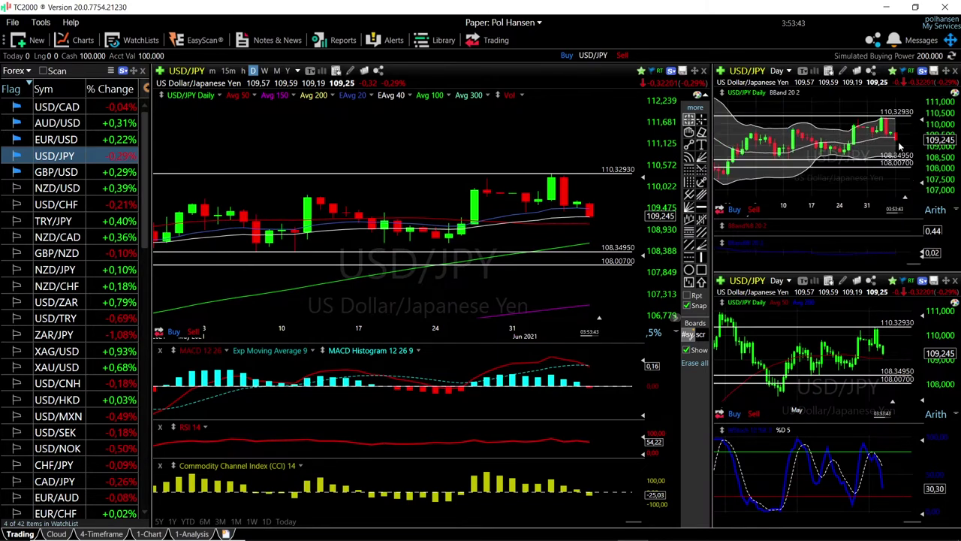
# - Show one USD/JPY bar's price and Bollinger values in its data box
pyautogui.click(896, 150)
pyautogui.scroll(1, 398, 226)
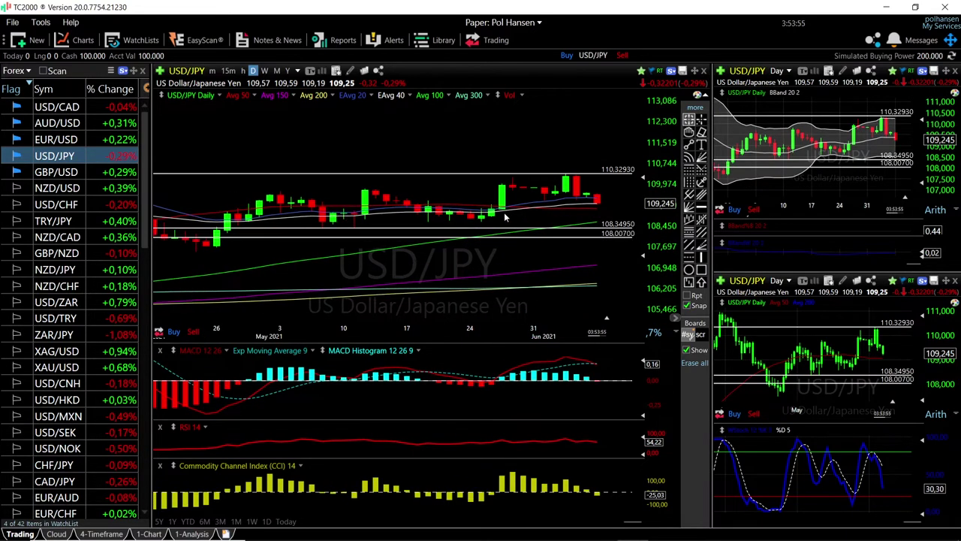
pyautogui.scroll(1, 567, 212)
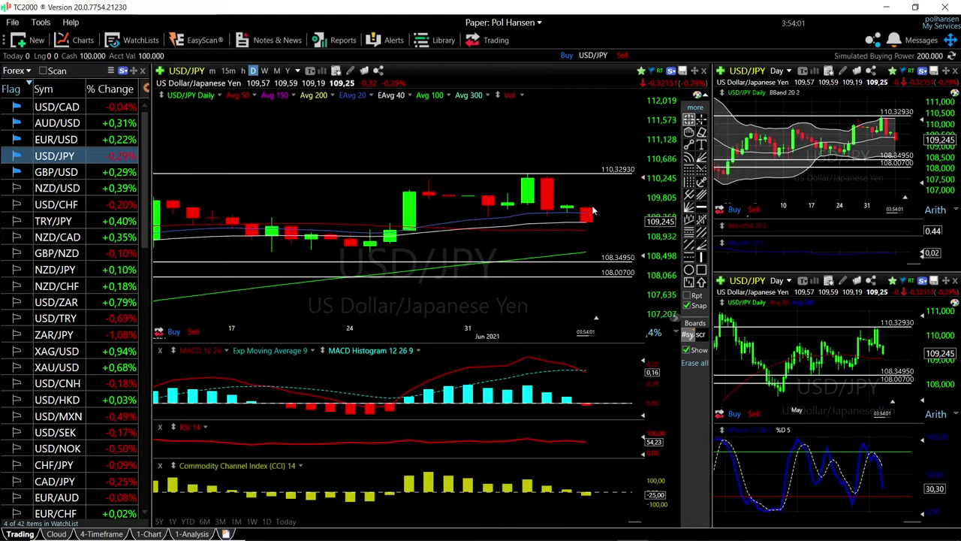
# - Show EUR/USD on all charts and zoom the main chart around its 1.23536 and 1.22527 levels
pyautogui.click(130, 139)
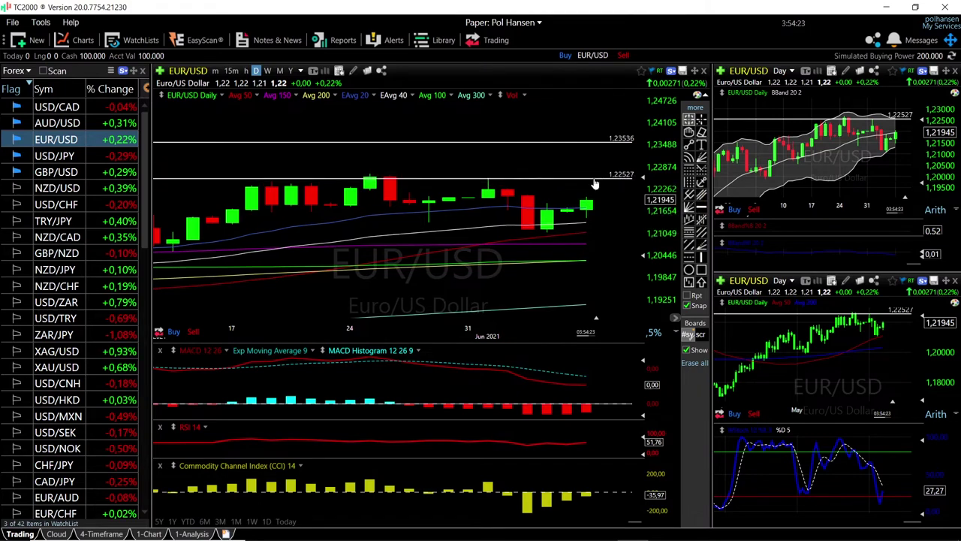
pyautogui.scroll(-2, 587, 221)
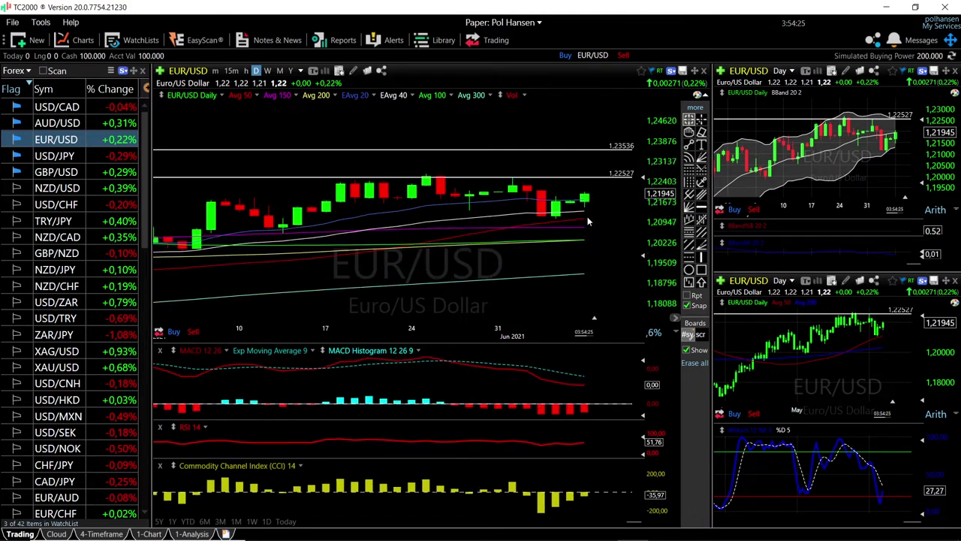
pyautogui.scroll(-4, 587, 216)
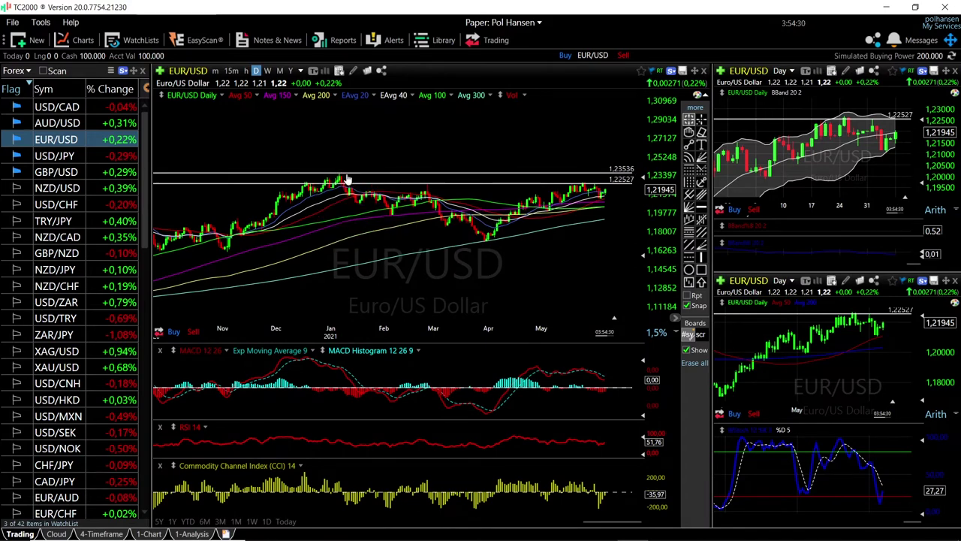
pyautogui.scroll(4, 611, 241)
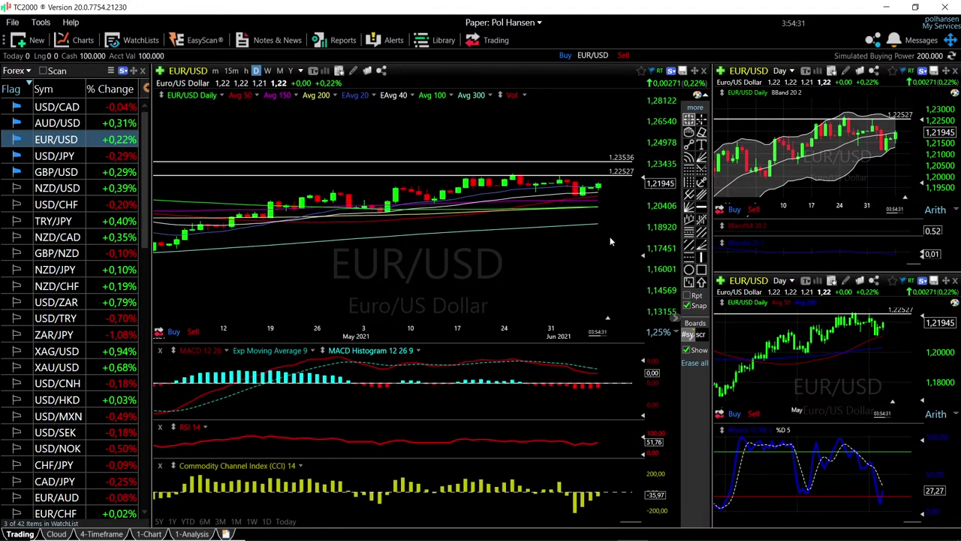
pyautogui.scroll(2, 610, 241)
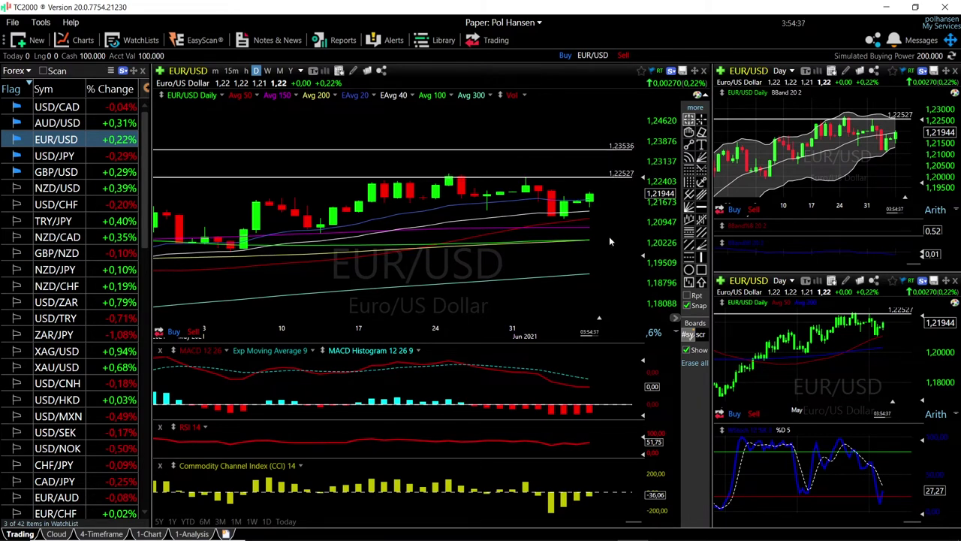
pyautogui.scroll(-3, 583, 253)
pyautogui.scroll(-2, 582, 251)
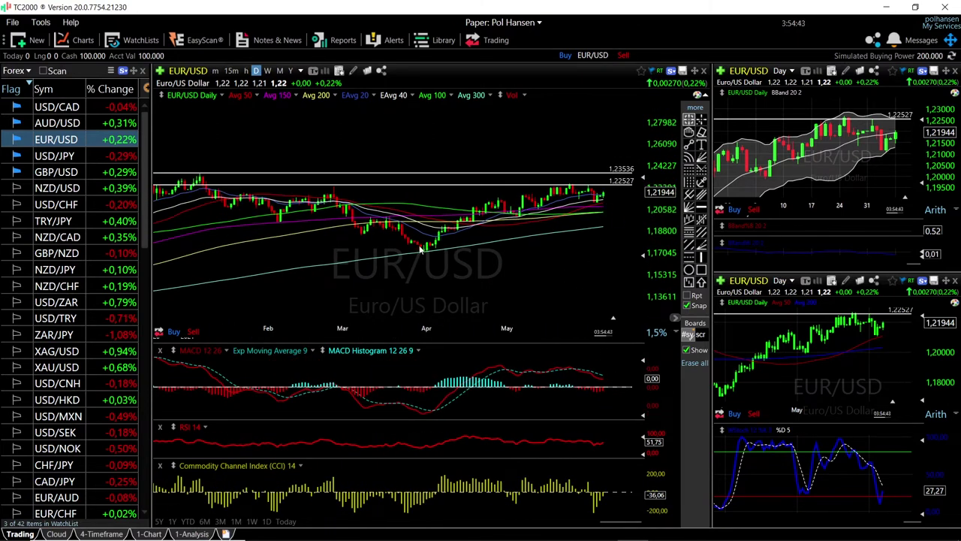
# - Switch all charts to AUD/USD and read one day's prices and indicator values
pyautogui.click(57, 123)
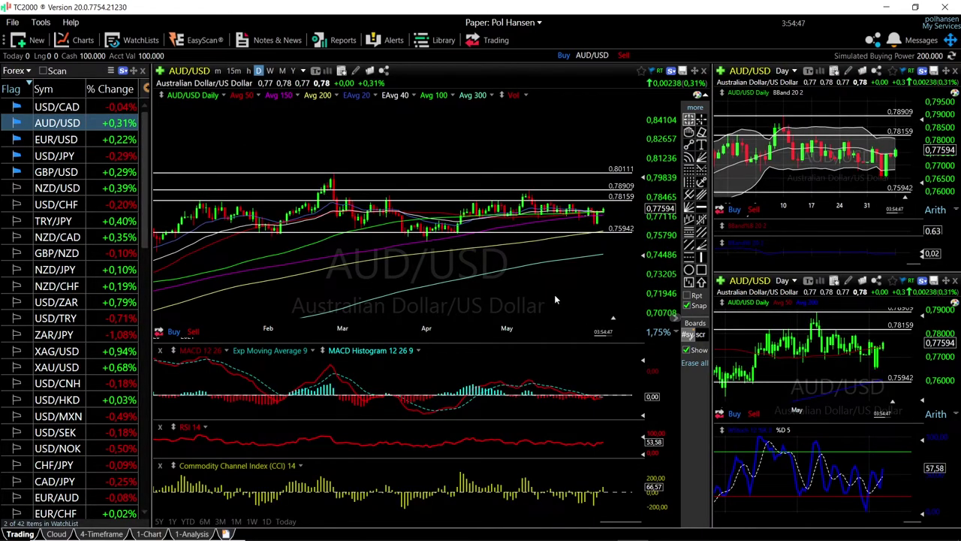
pyautogui.scroll(5, 556, 299)
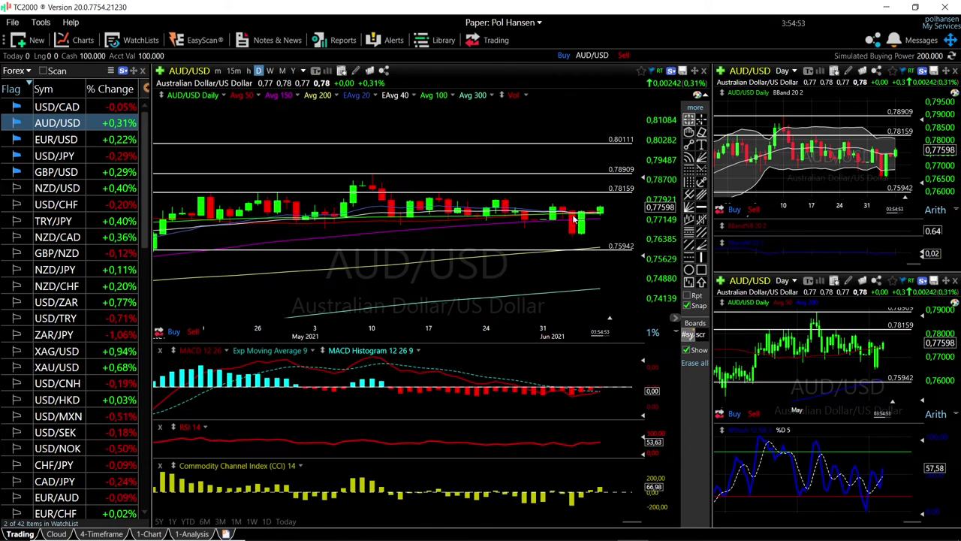
pyautogui.click(573, 222)
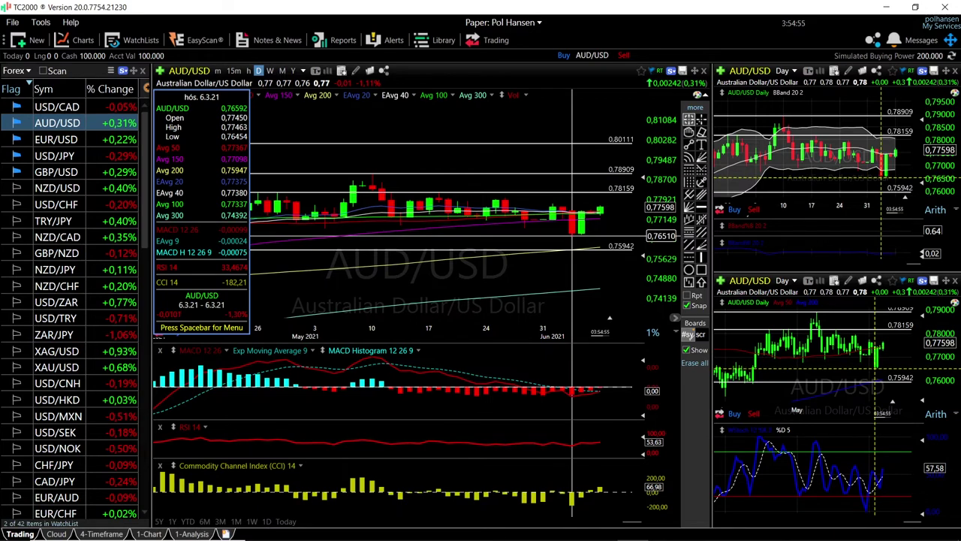
pyautogui.moveTo(573, 239); pyautogui.dragTo(575, 240)
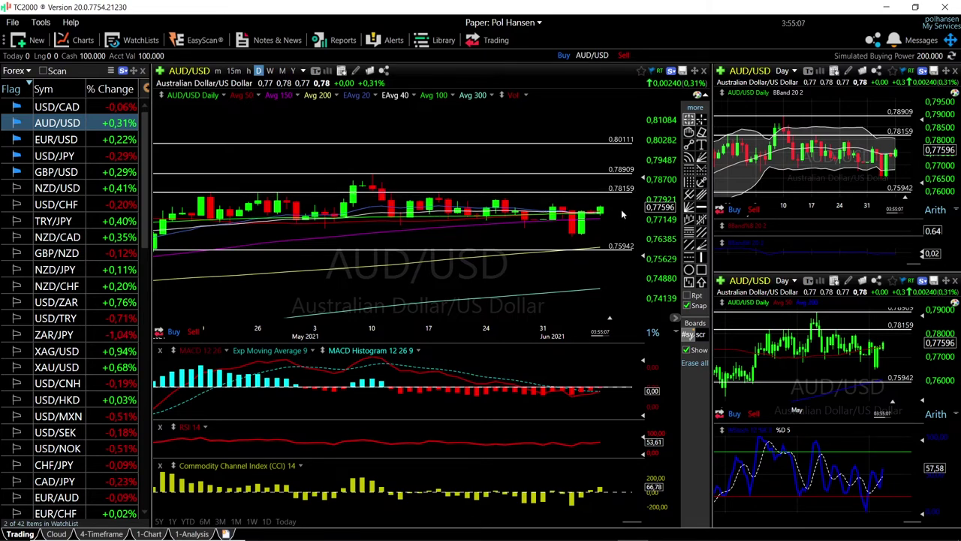
# - Zoom the AUD/USD daily chart to review its levels from 0.80111 down to 0.75942
pyautogui.scroll(-2, 490, 219)
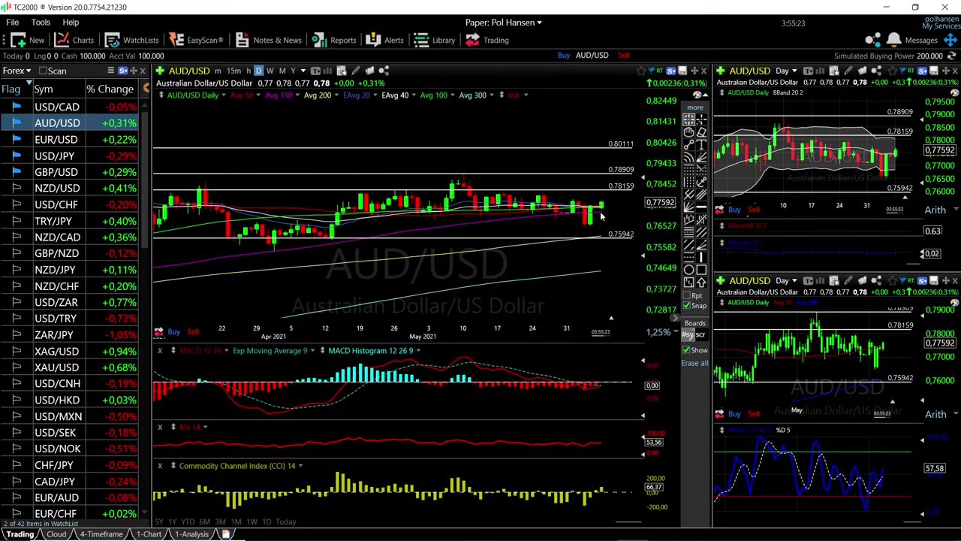
pyautogui.scroll(-2, 578, 225)
pyautogui.scroll(3, 571, 240)
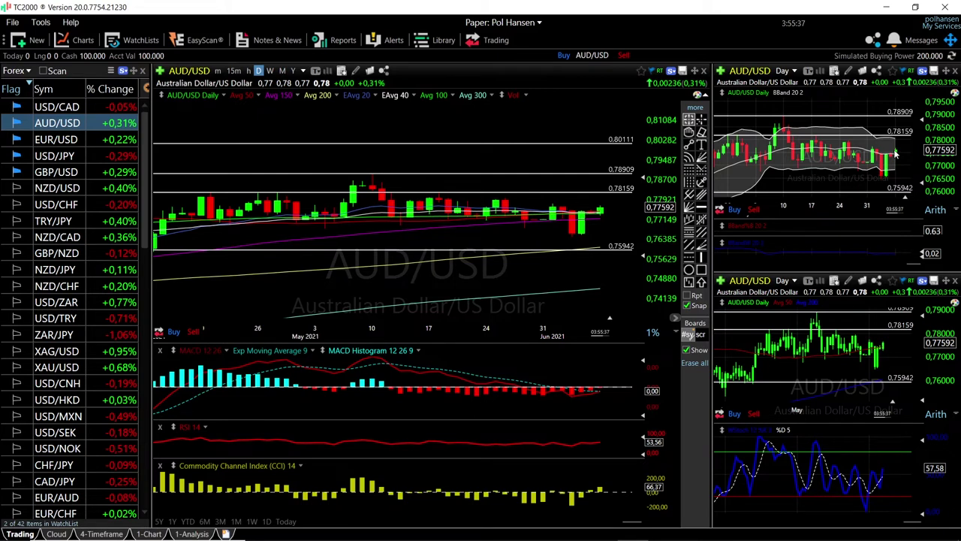
pyautogui.moveTo(895, 150)
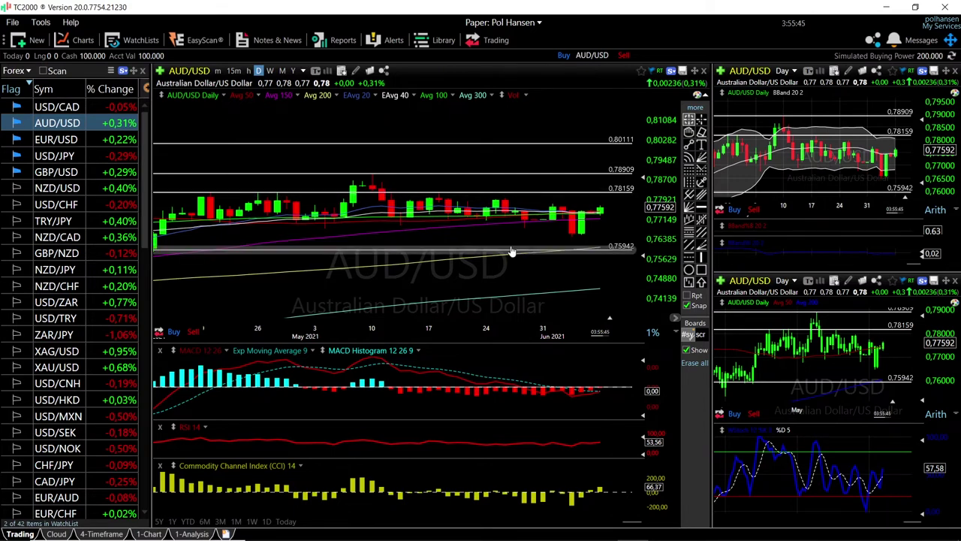
# - Move the watchlist up to USD/CAD and zoom the main chart around its 1.20795 price
pyautogui.press('Up')
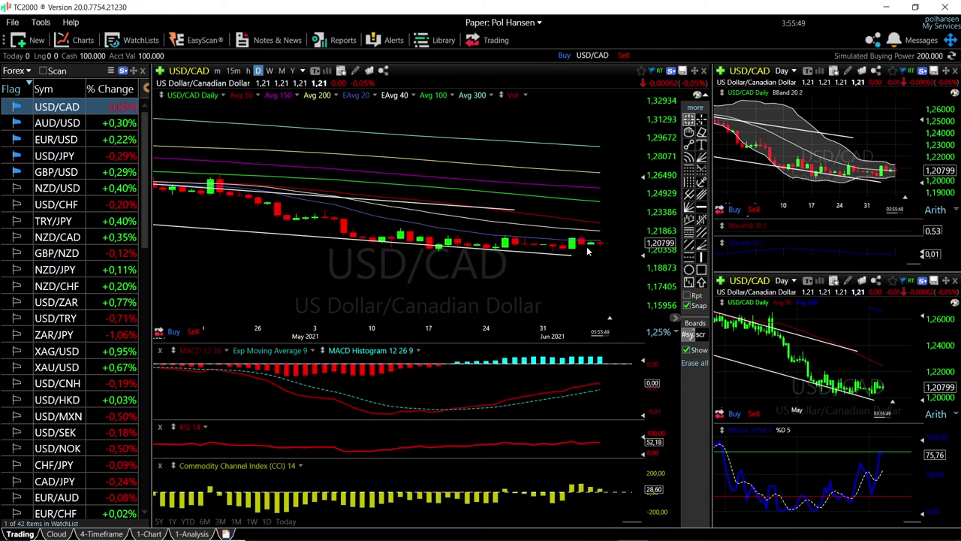
pyautogui.scroll(4, 607, 242)
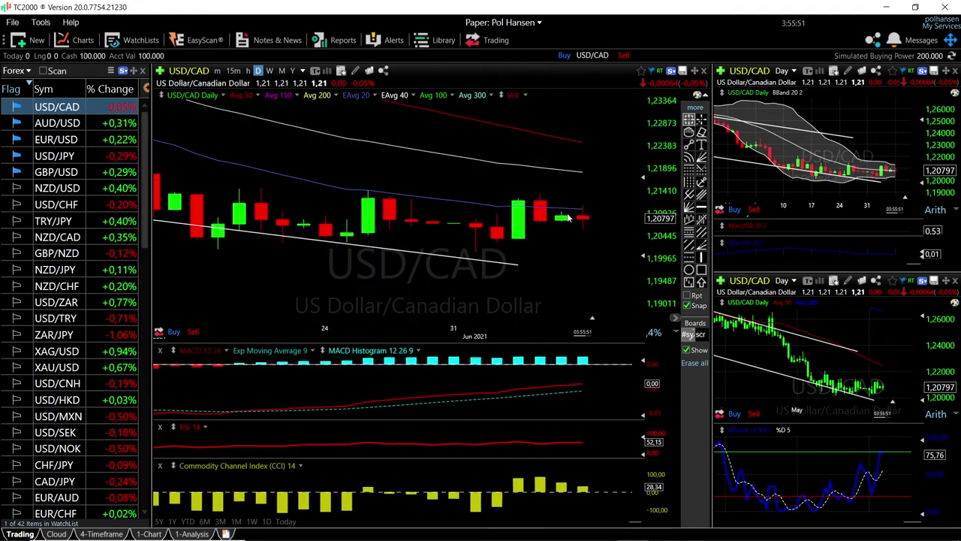
pyautogui.scroll(-5, 578, 220)
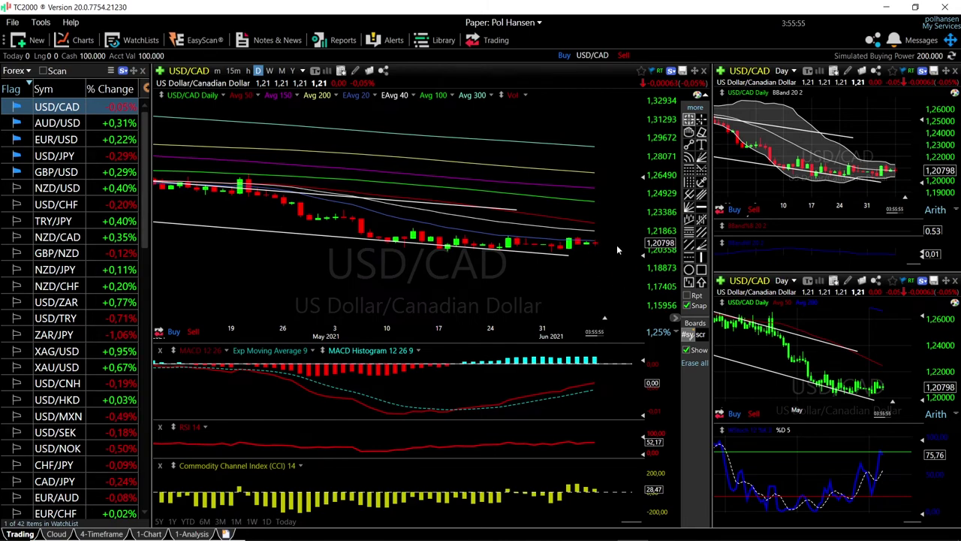
pyautogui.scroll(-3, 639, 301)
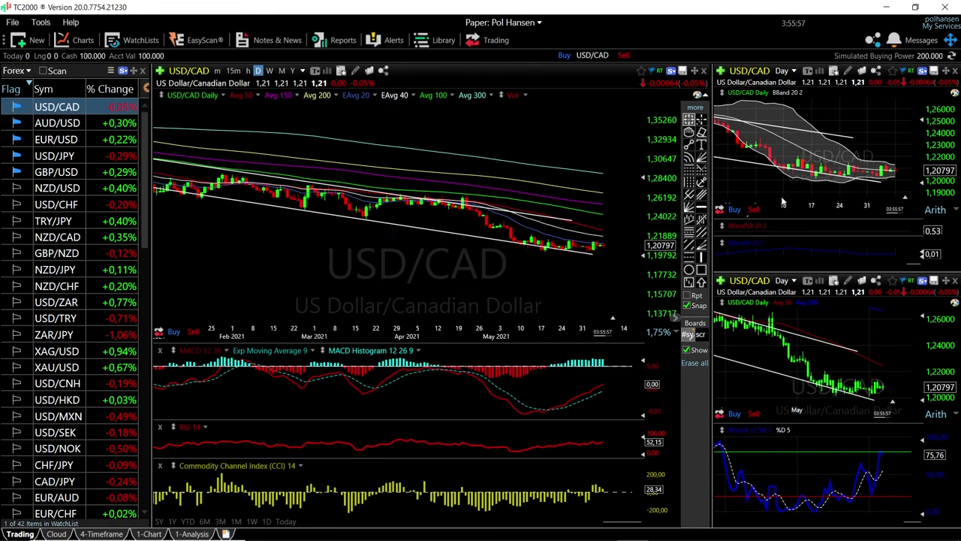
pyautogui.scroll(4, 613, 260)
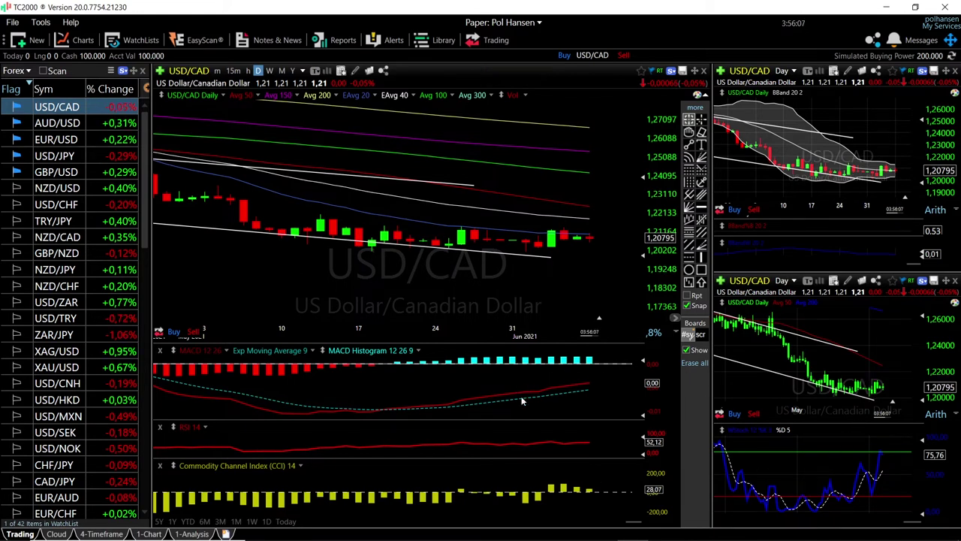
pyautogui.scroll(-2, 545, 387)
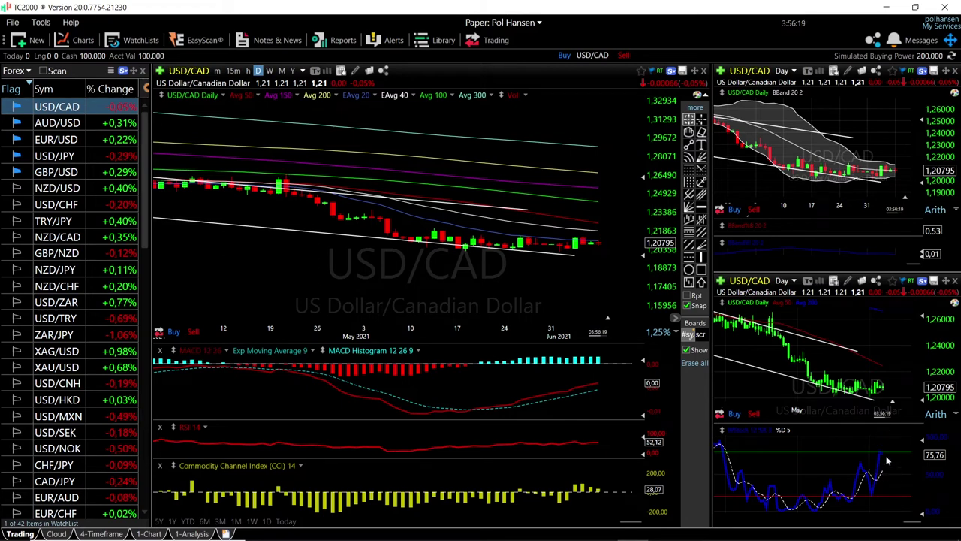
pyautogui.scroll(5, 884, 325)
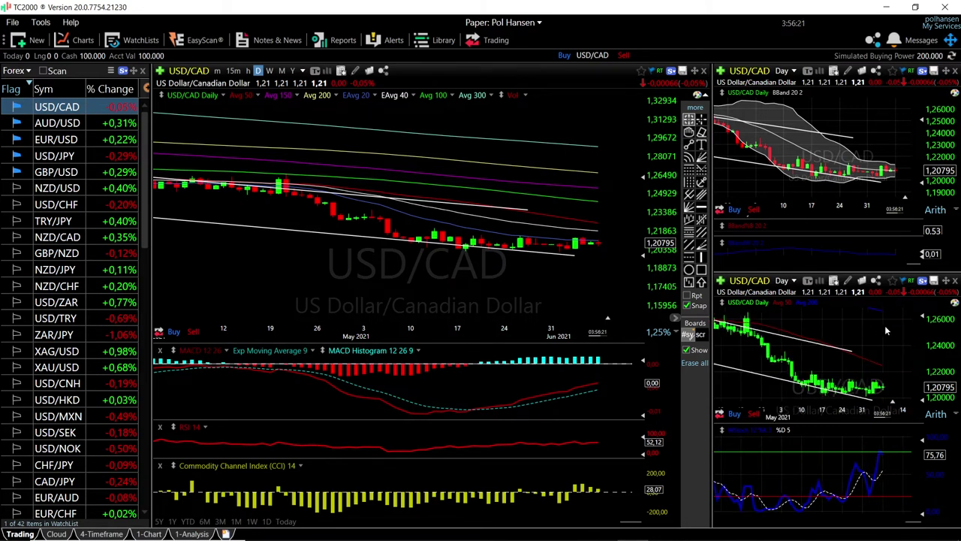
pyautogui.scroll(3, 880, 176)
pyautogui.scroll(2, 880, 177)
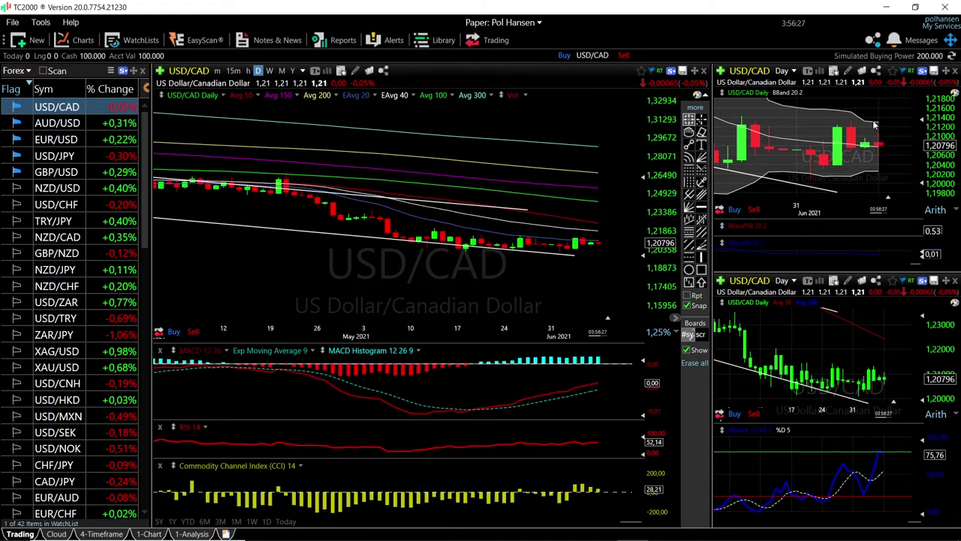
pyautogui.moveTo(878, 122)
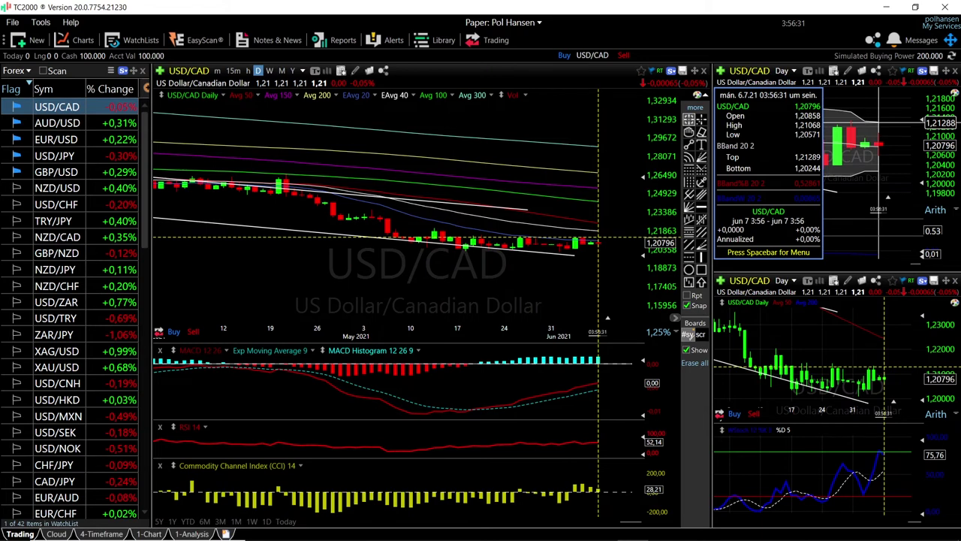
pyautogui.moveTo(879, 171)
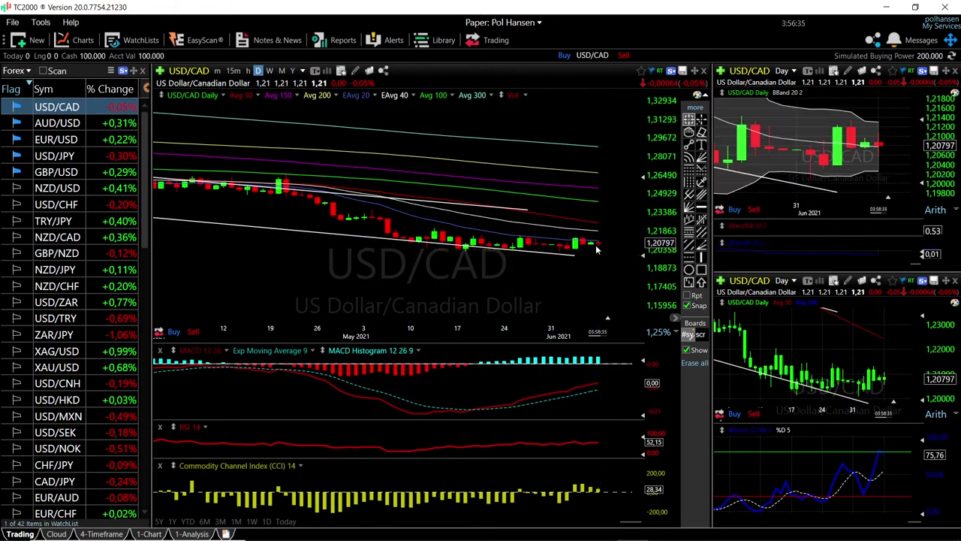
pyautogui.scroll(-2, 597, 247)
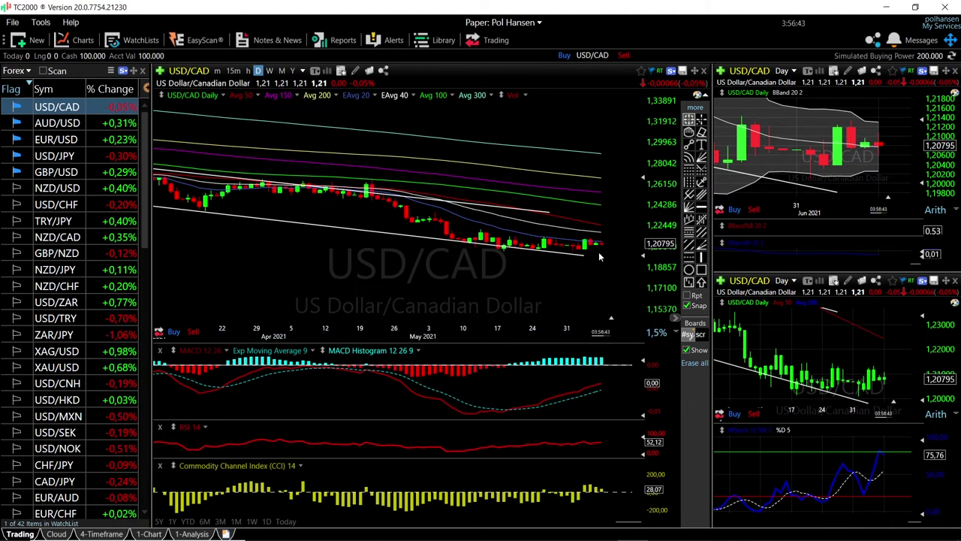
pyautogui.scroll(-3, 547, 263)
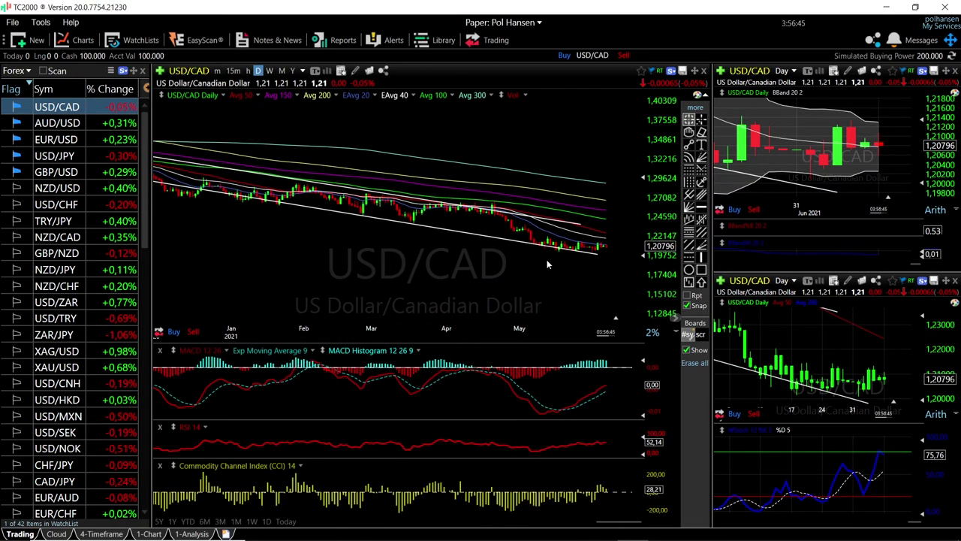
pyautogui.scroll(3, 597, 257)
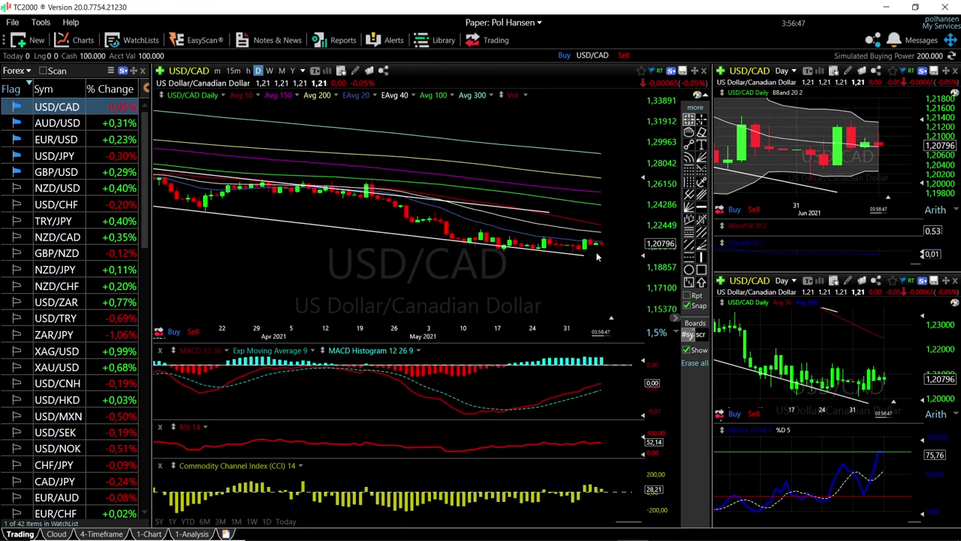